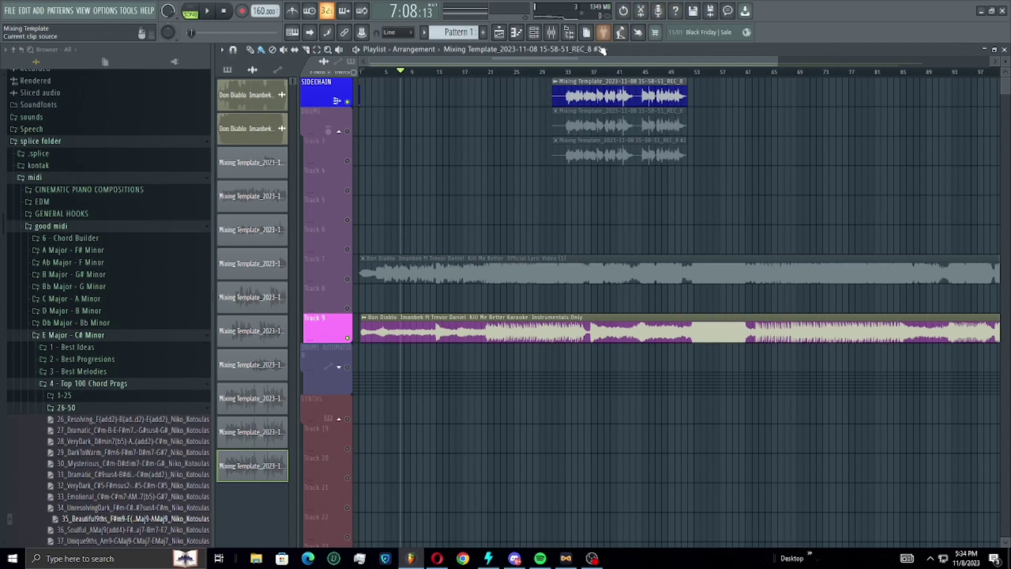
Play the song from bar 33 to hear the vocal takes, then stop
click(565, 72)
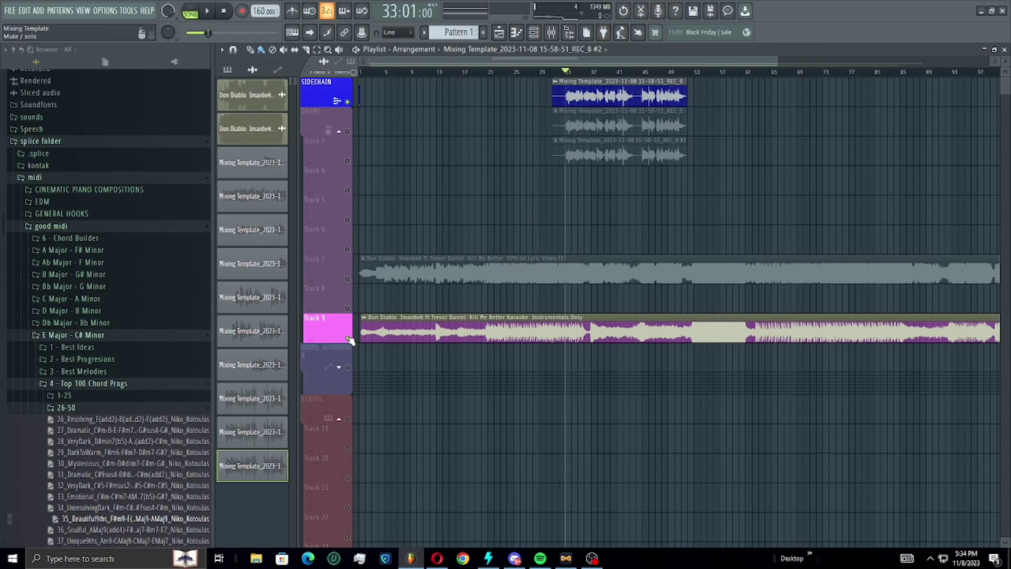
key(space)
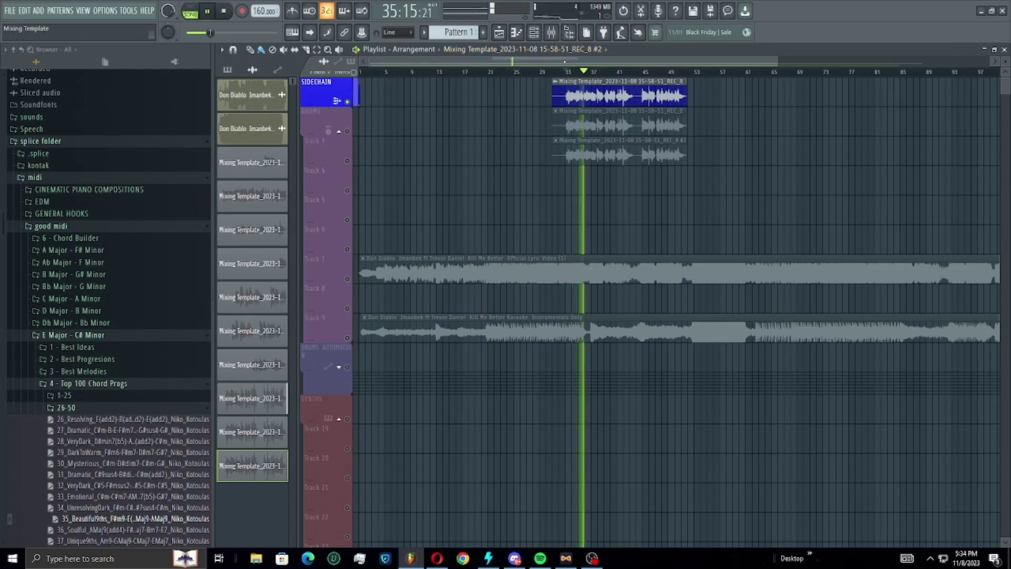
key(space)
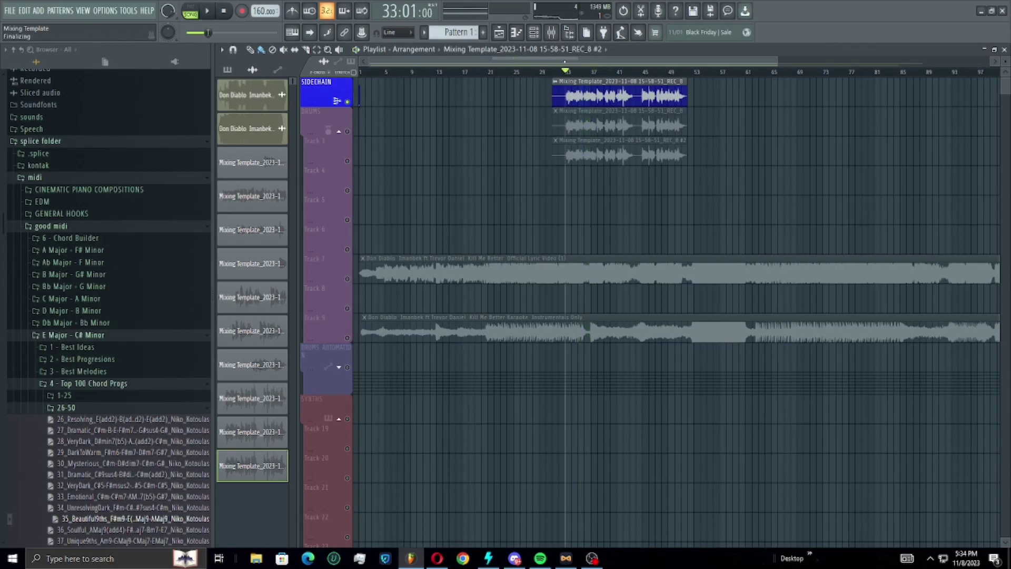
Mute the lyric-video track on Track 7 and select the instrumental clip on Track 9
scroll(107, 308, up, 1)
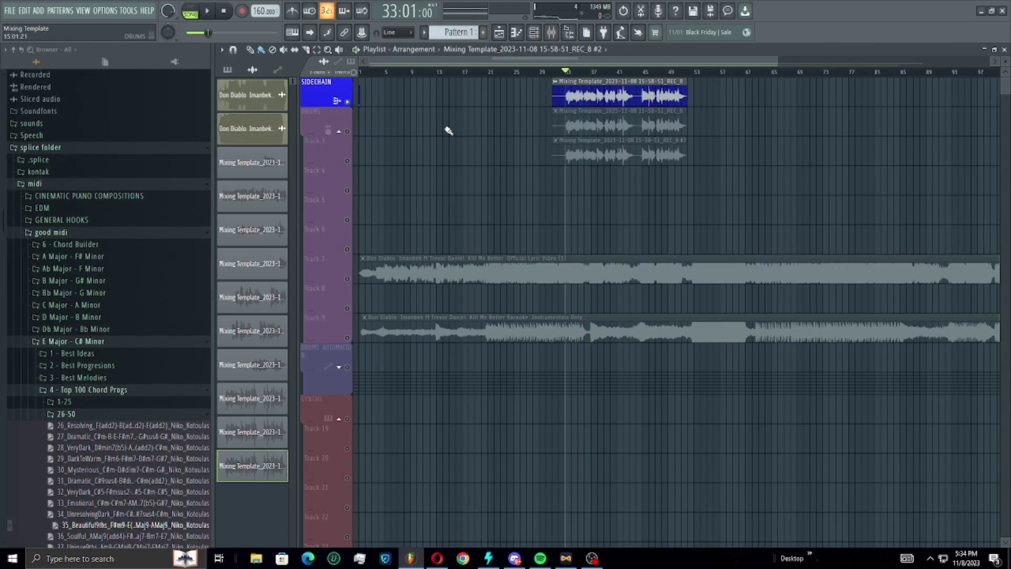
click(439, 275)
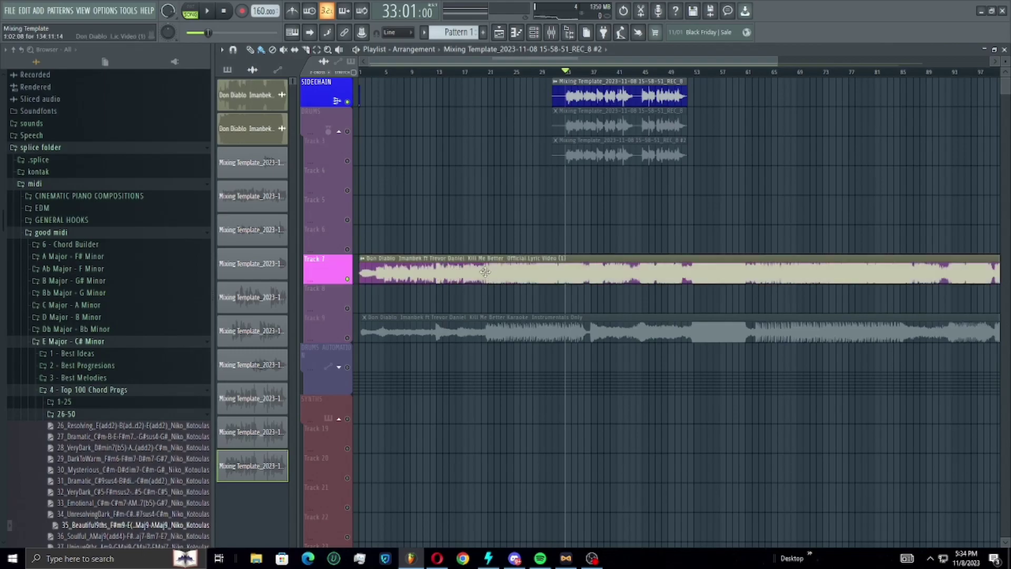
click(348, 280)
click(486, 337)
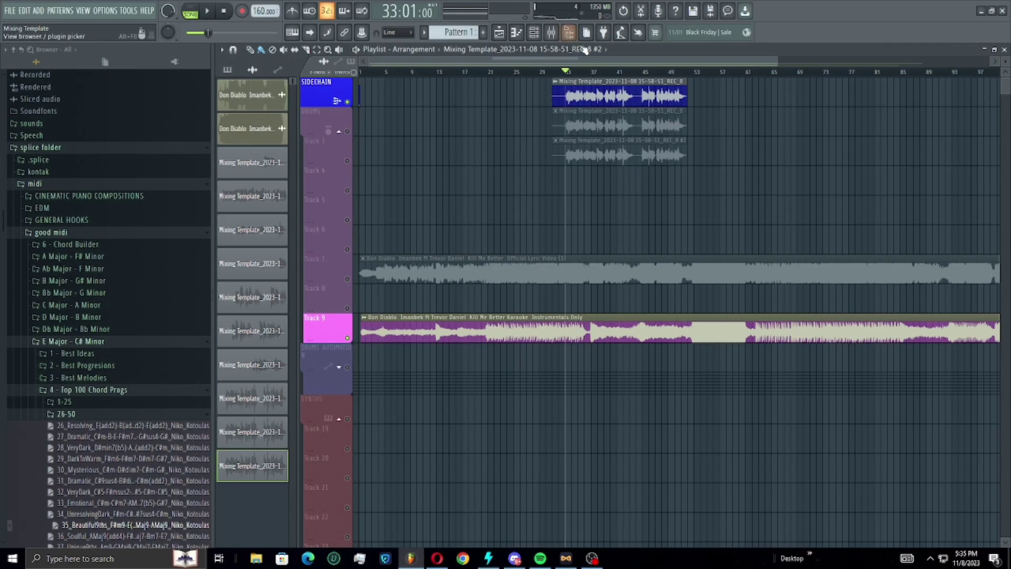
In the Mixer, adjust the REC channel's send level and review Auto-Tune Artist and Fresh Air
click(550, 32)
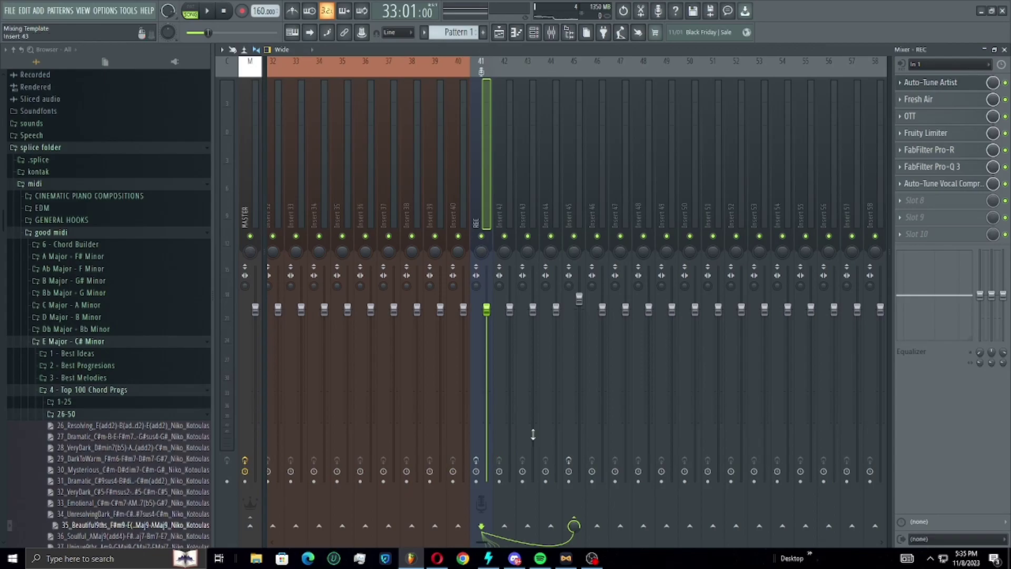
drag(475, 460, 476, 463)
click(939, 82)
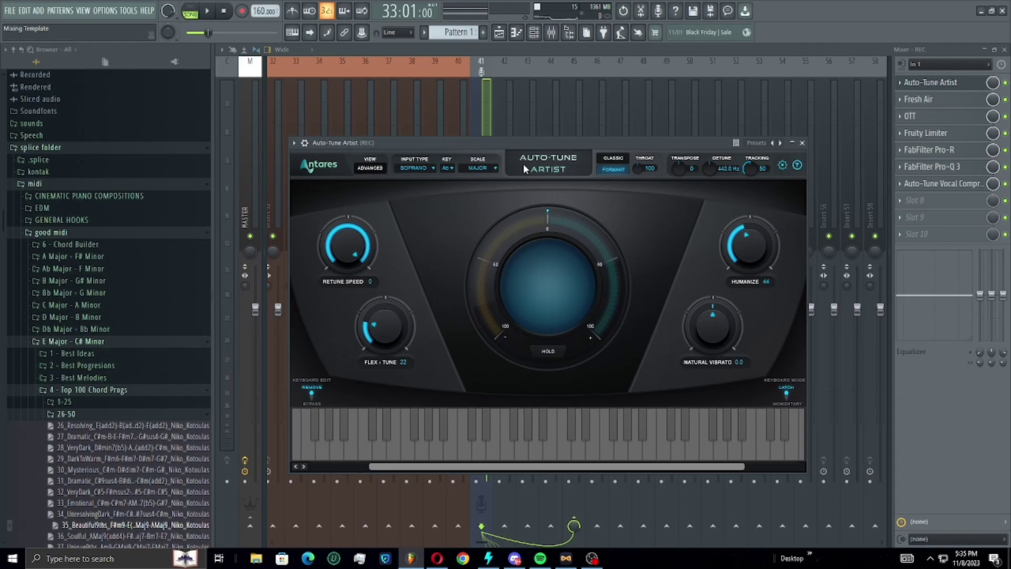
click(801, 142)
click(929, 99)
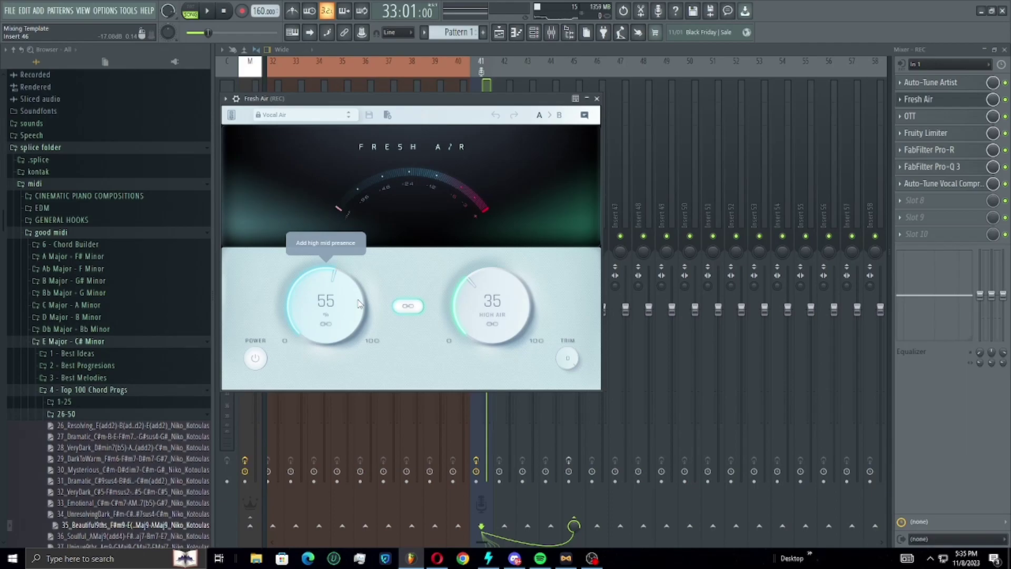
click(929, 99)
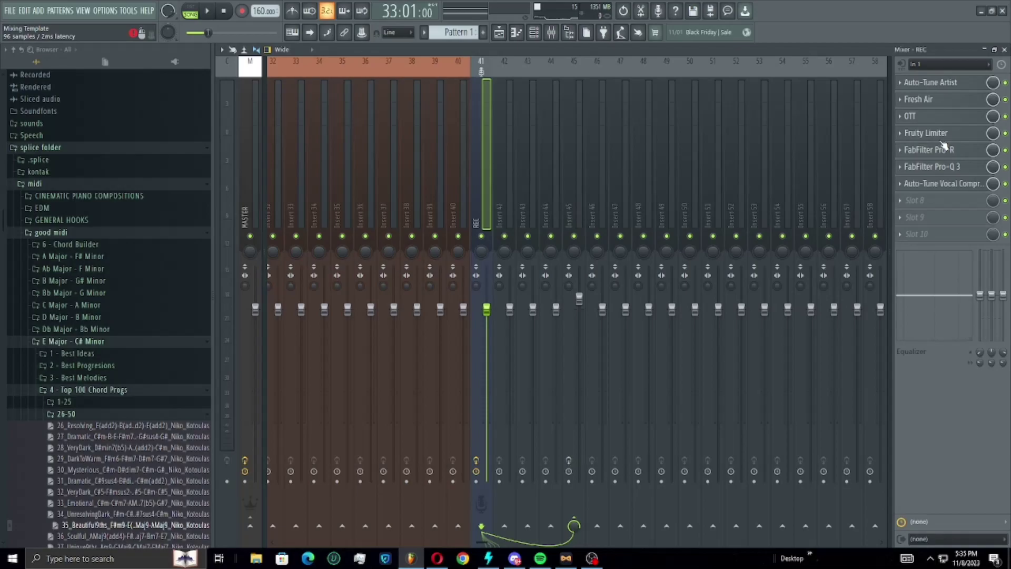
Review OTT and Fruity Limiter, then bring up FabFilter Pro-R on its Vocal Rich Space preset
click(932, 117)
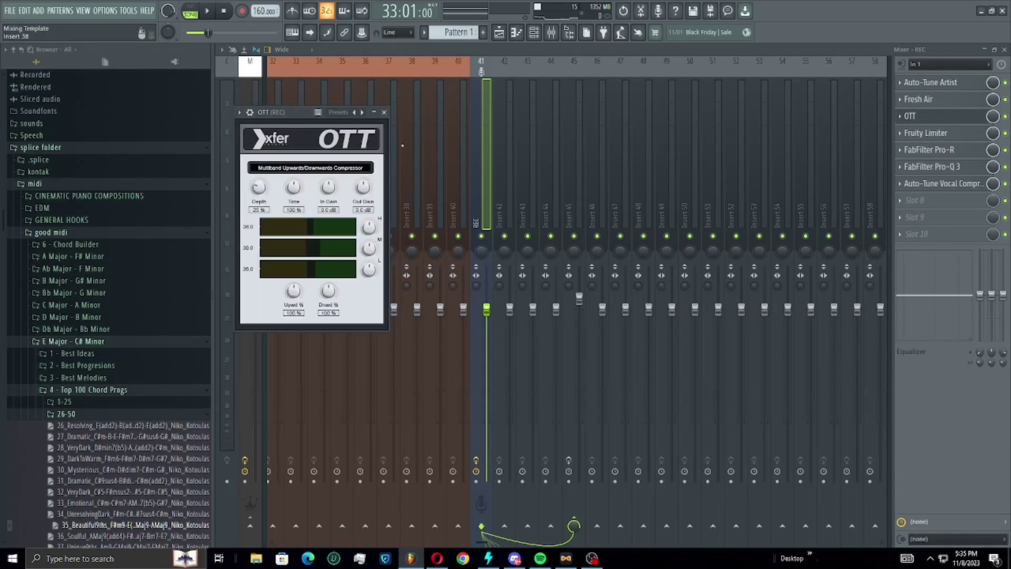
click(384, 112)
click(925, 133)
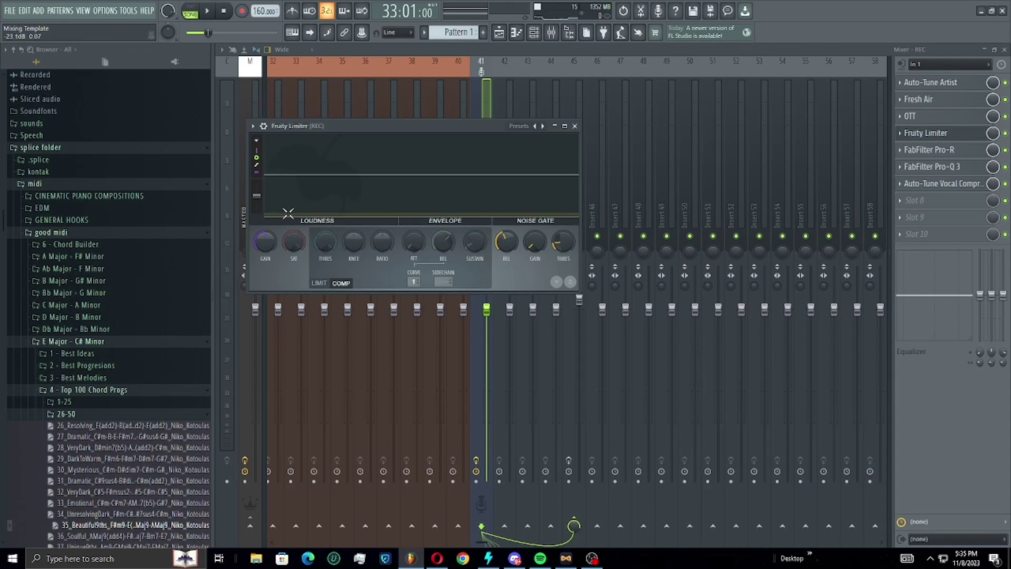
click(576, 126)
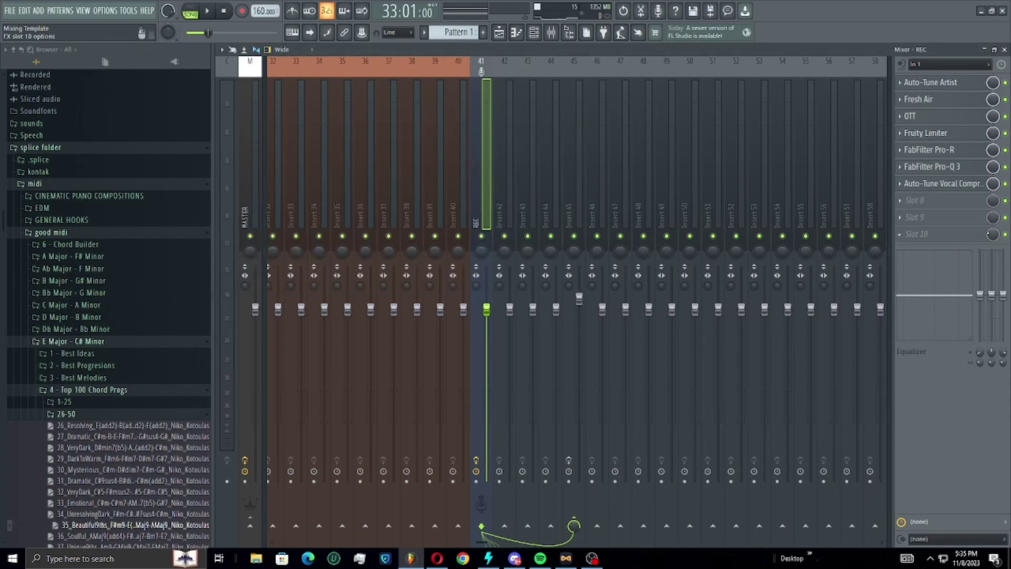
click(969, 150)
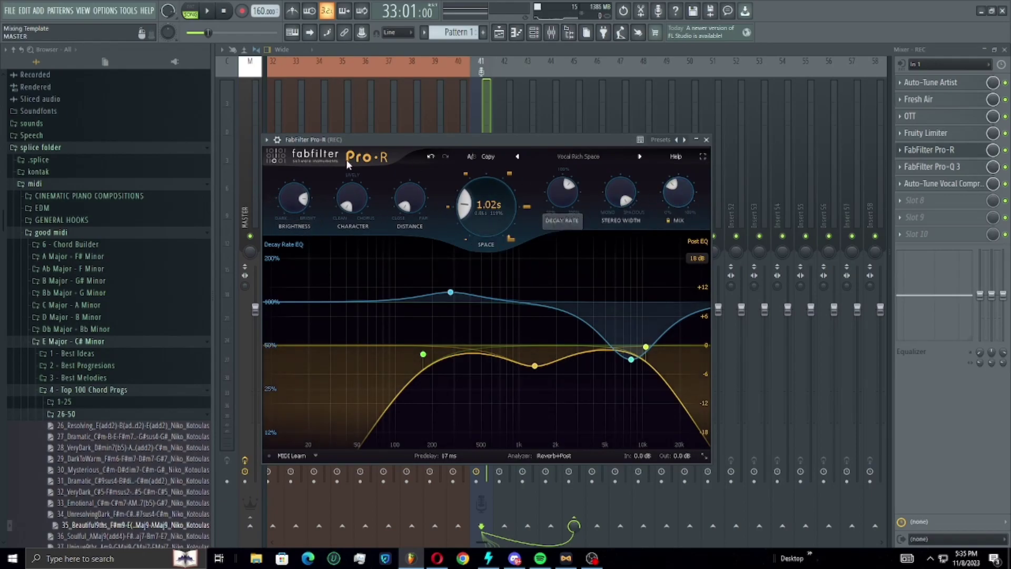
Close Pro-R and review the FabFilter Pro-Q 3 equalizer on the REC channel
mouse_move(475, 204)
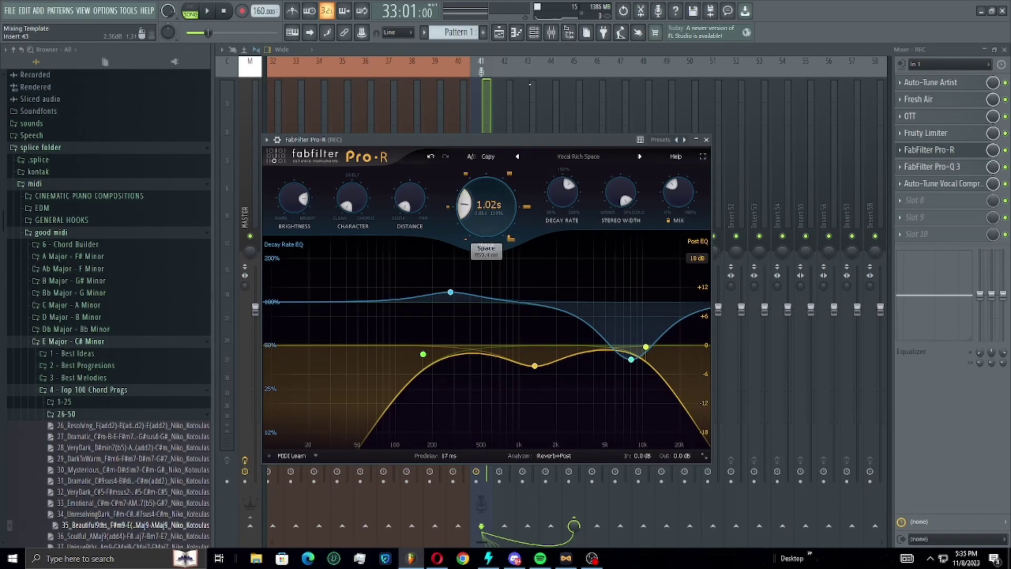
click(706, 139)
click(936, 169)
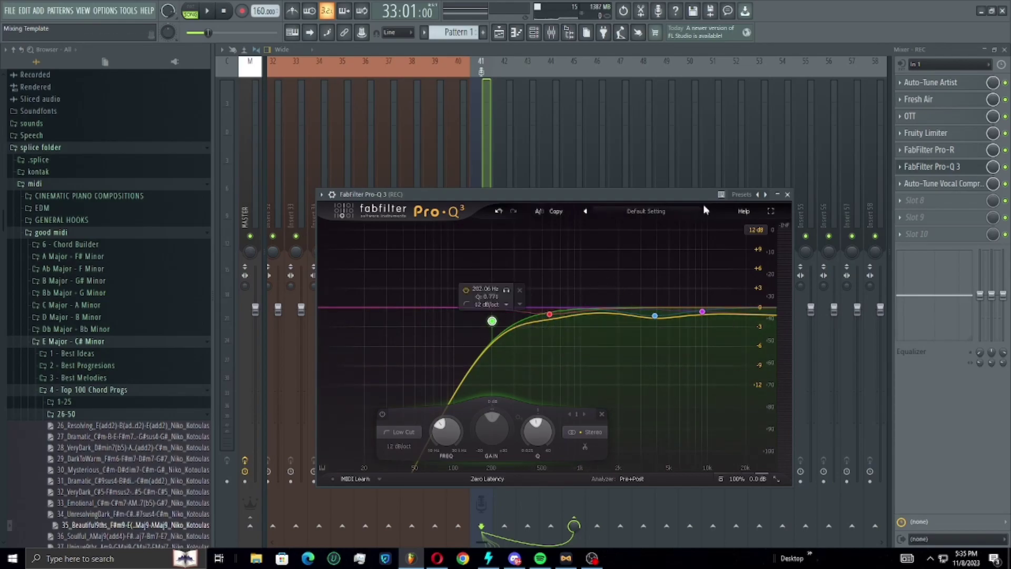
click(787, 194)
Browse the Auto-Tune Vocal Compressor's Jacquire King artist presets, keeping Male - Crystal Clear
click(964, 183)
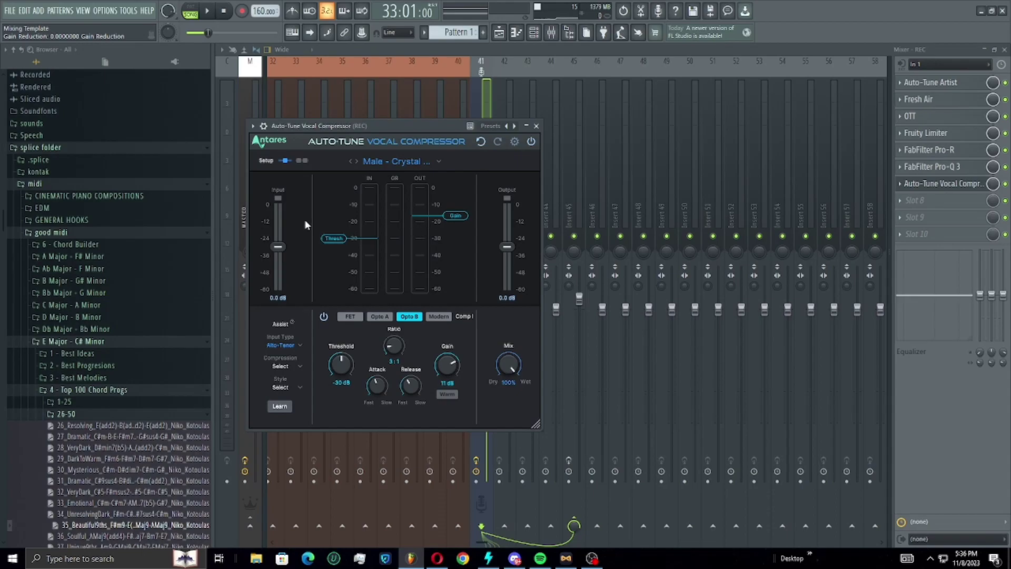
click(417, 162)
mouse_move(427, 314)
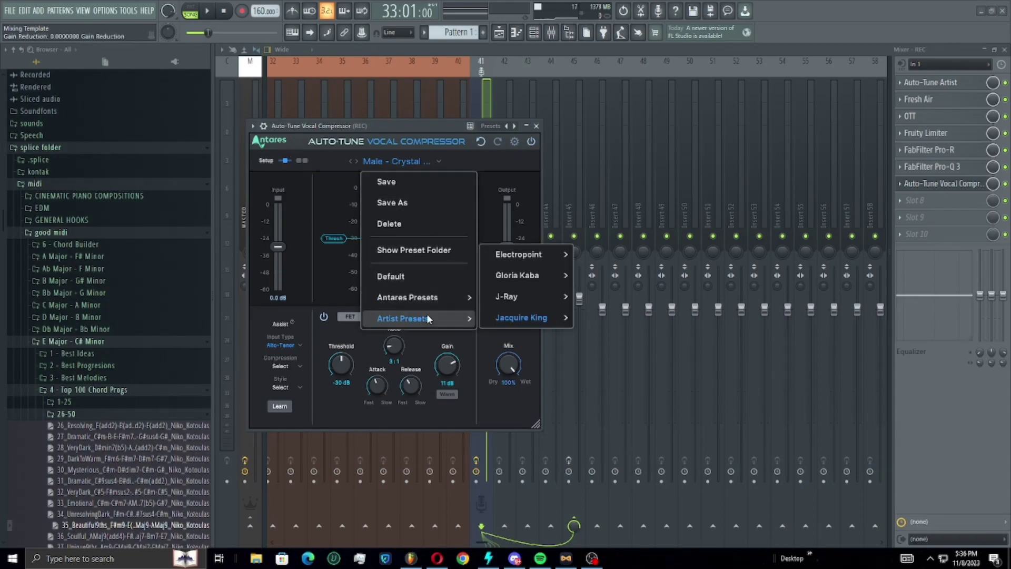
mouse_move(543, 324)
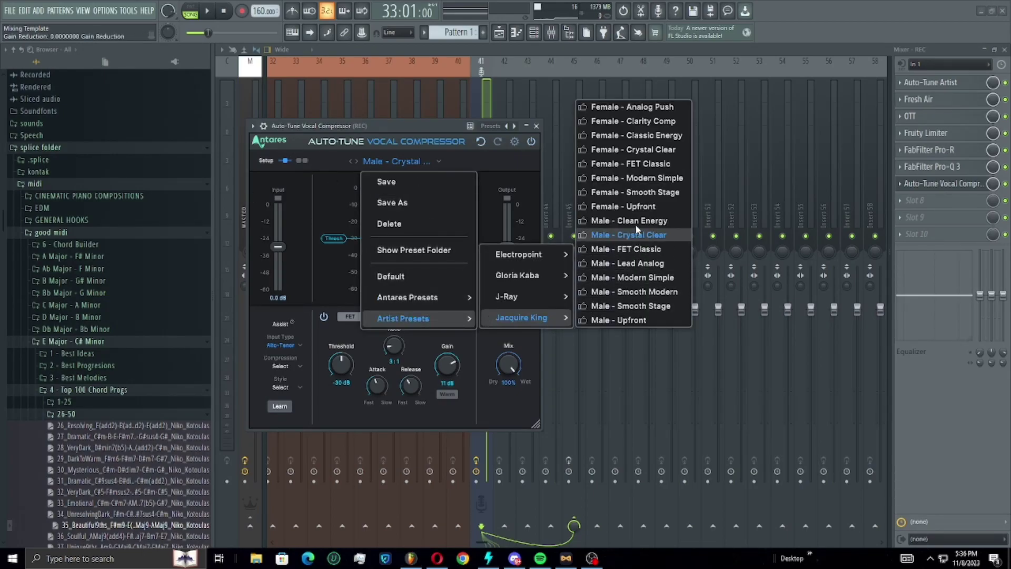
click(506, 135)
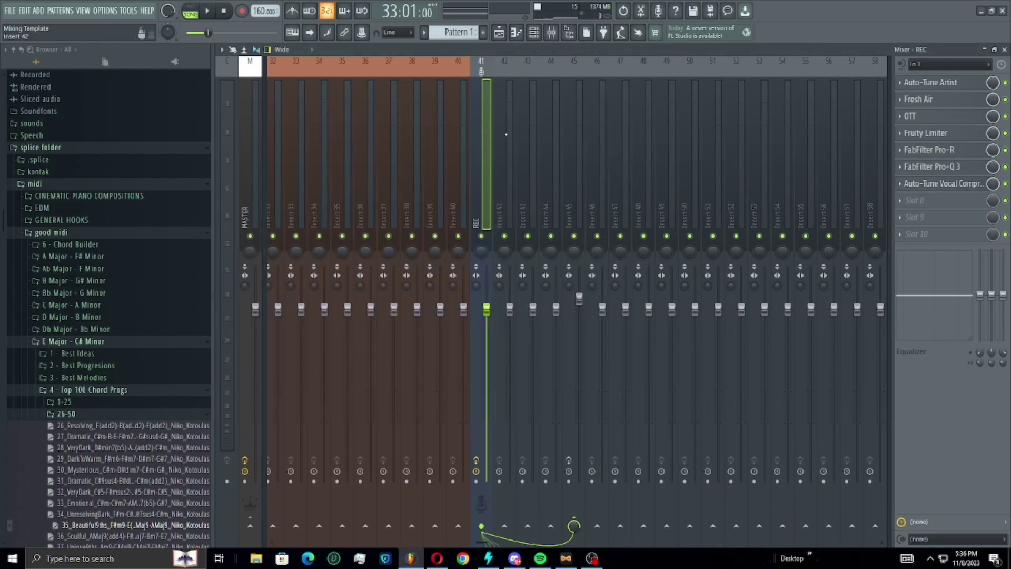
Set Endless Smile's intensity on Insert 45 to 0.0 %
click(570, 193)
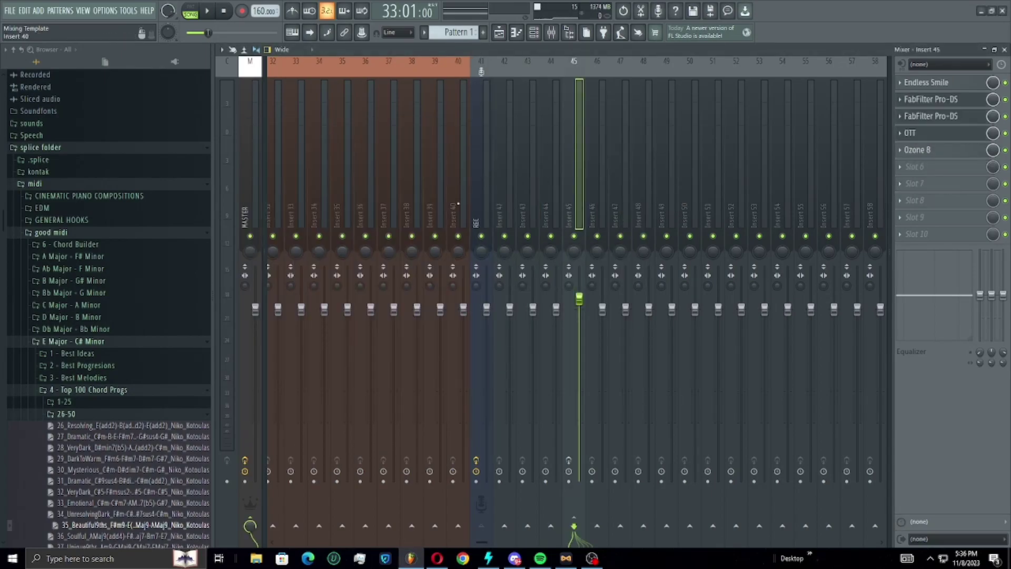
click(927, 82)
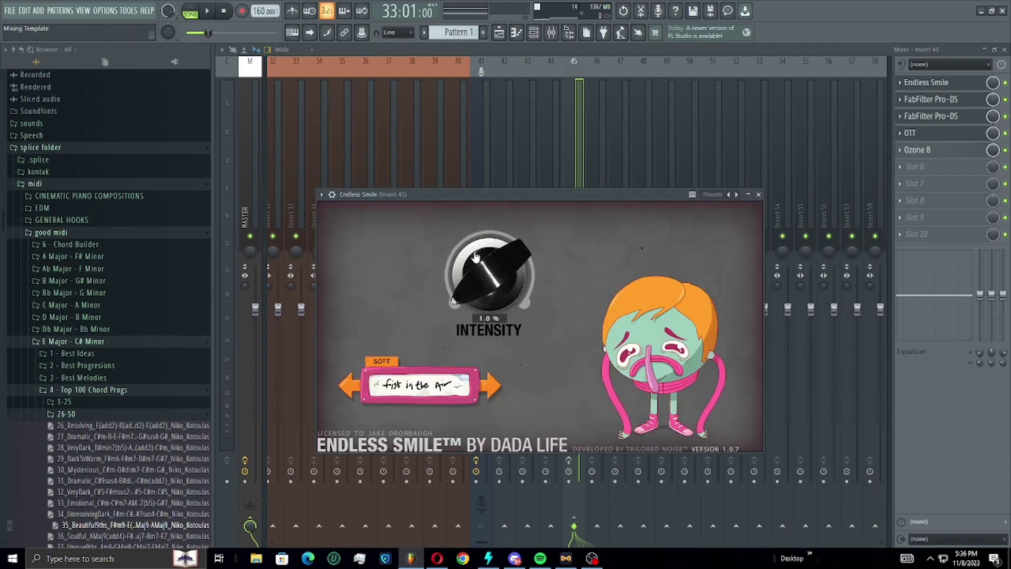
drag(475, 256, 476, 279)
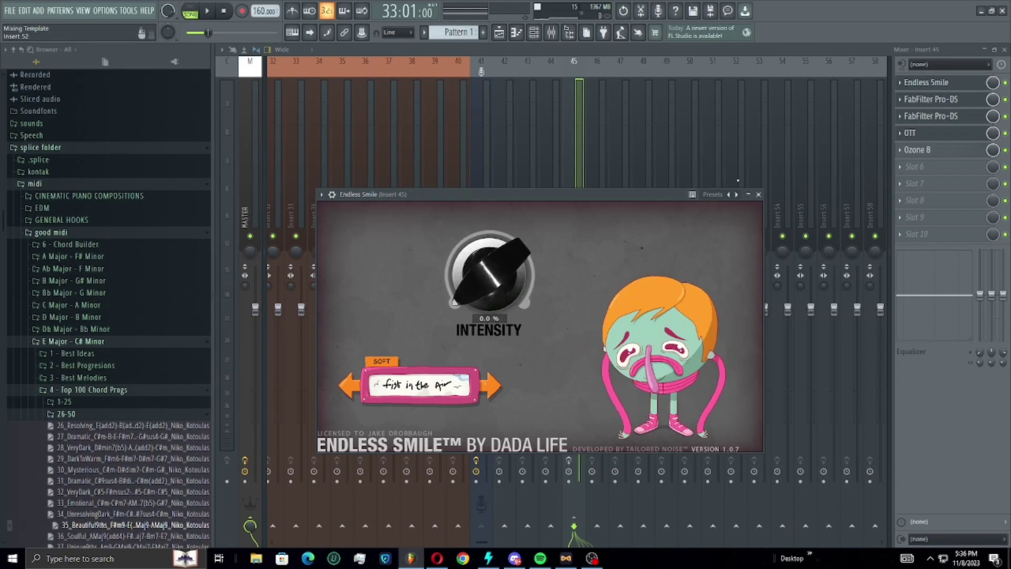
click(758, 194)
Check Insert 45's Pro-DS de-esser, OTT and Ozone 8 settings, leaving all windows closed
click(942, 99)
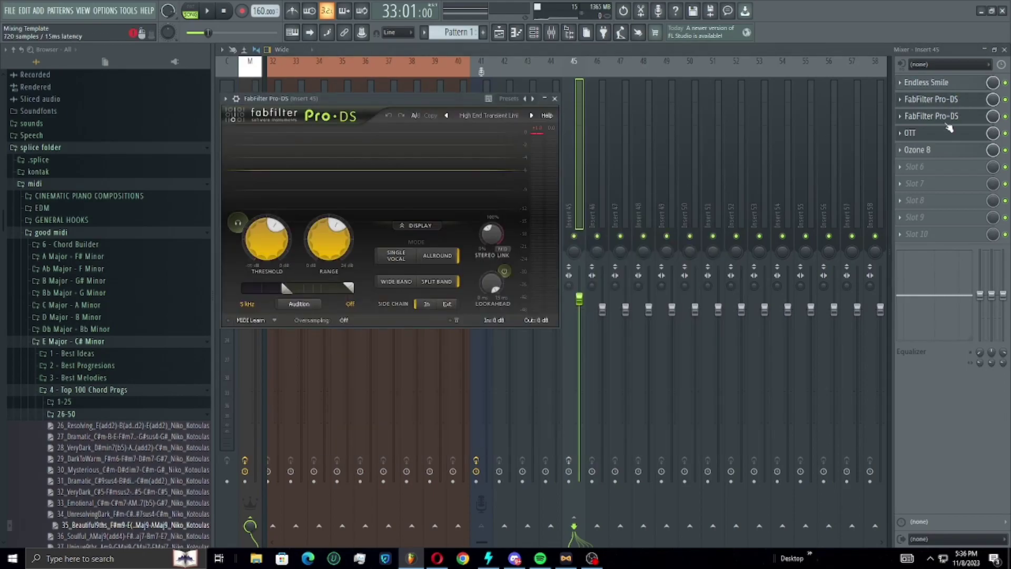
click(946, 120)
click(947, 119)
click(948, 120)
click(932, 136)
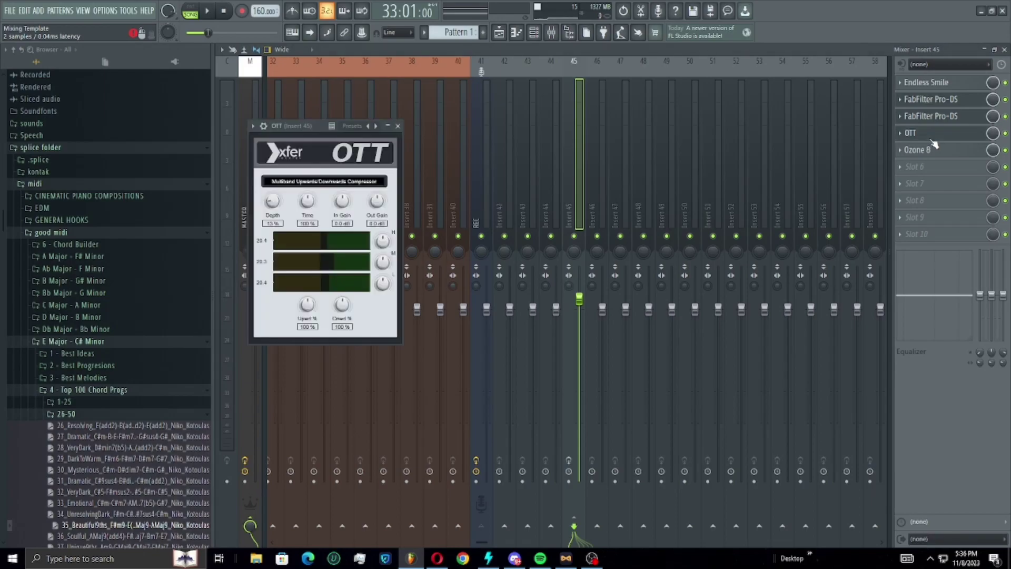
click(927, 153)
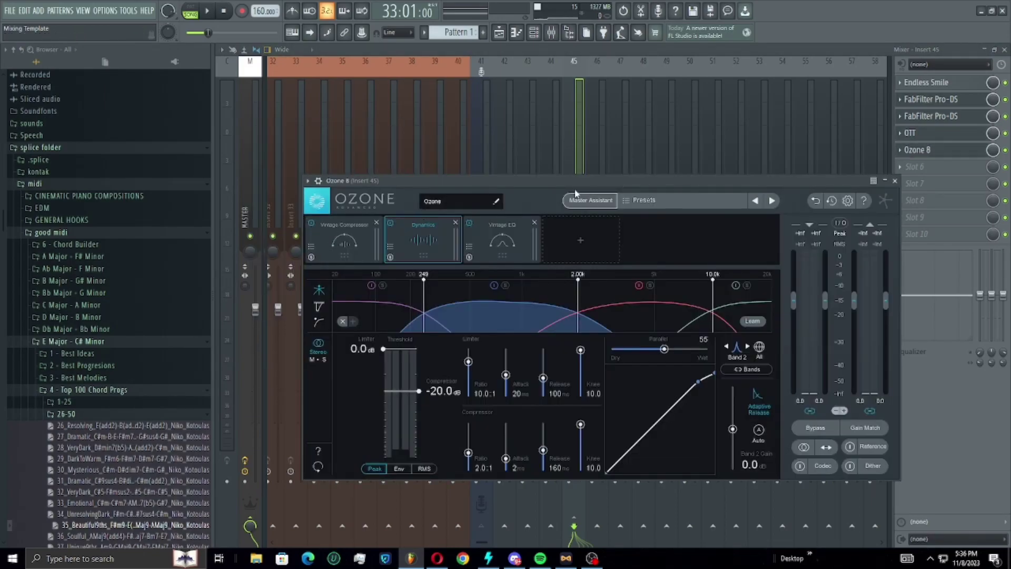
click(894, 180)
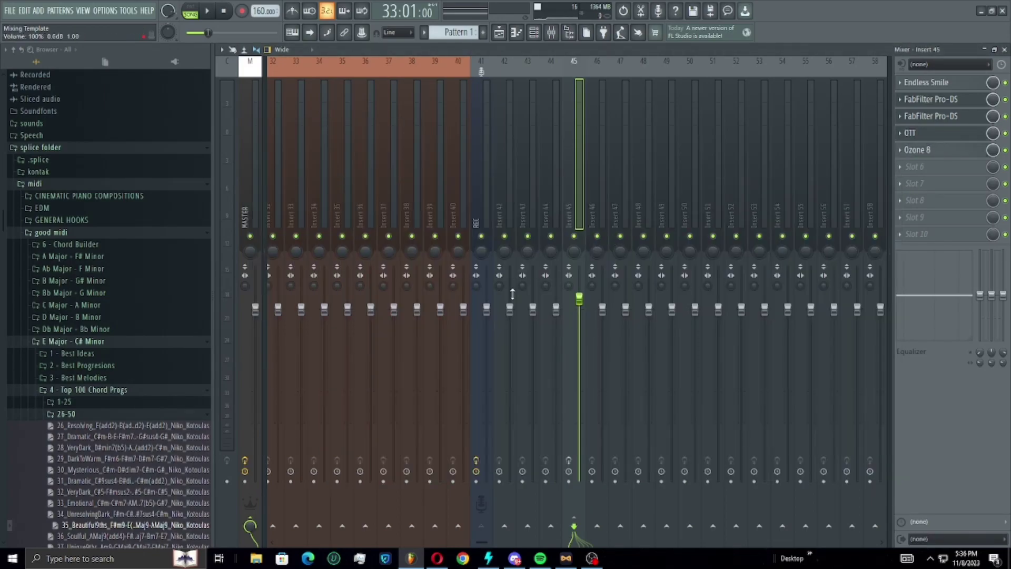
Switch from the Mixer to the Playlist with F5
key(F5)
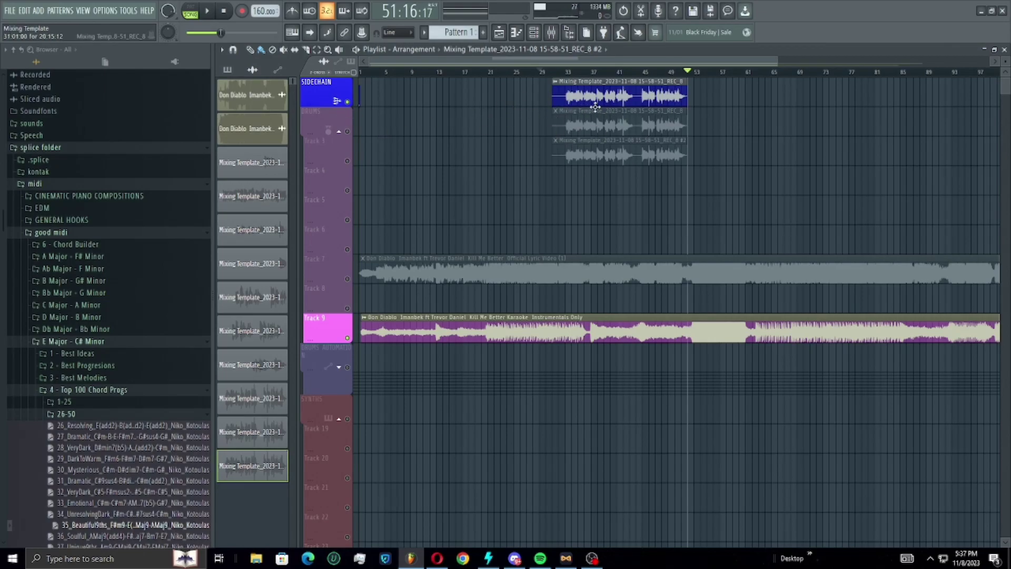
Briefly unmute then re-mute the DRUMS and Track 3 takes, and inspect the REC_8 clip's settings
click(348, 132)
click(348, 162)
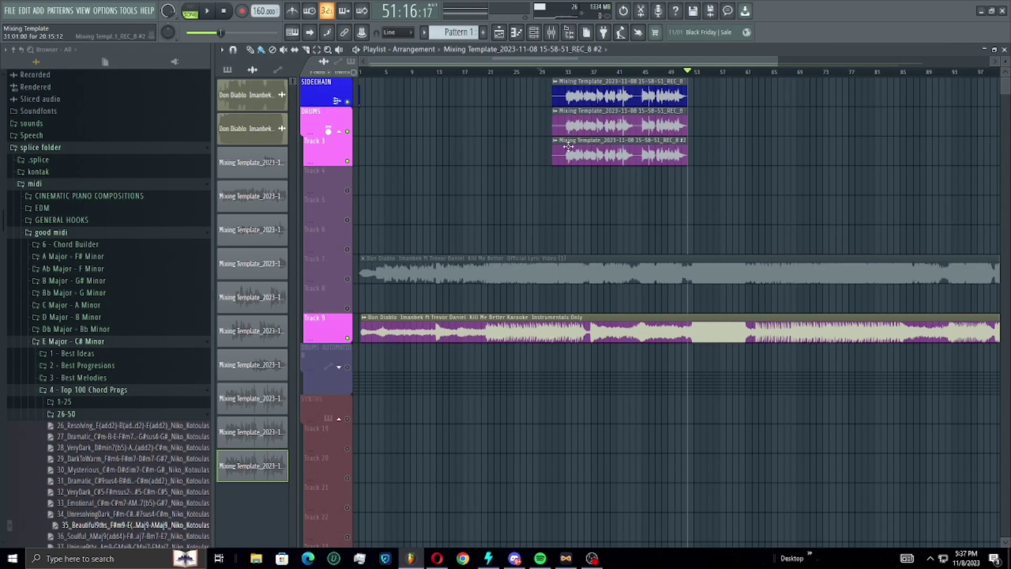
click(347, 160)
click(347, 131)
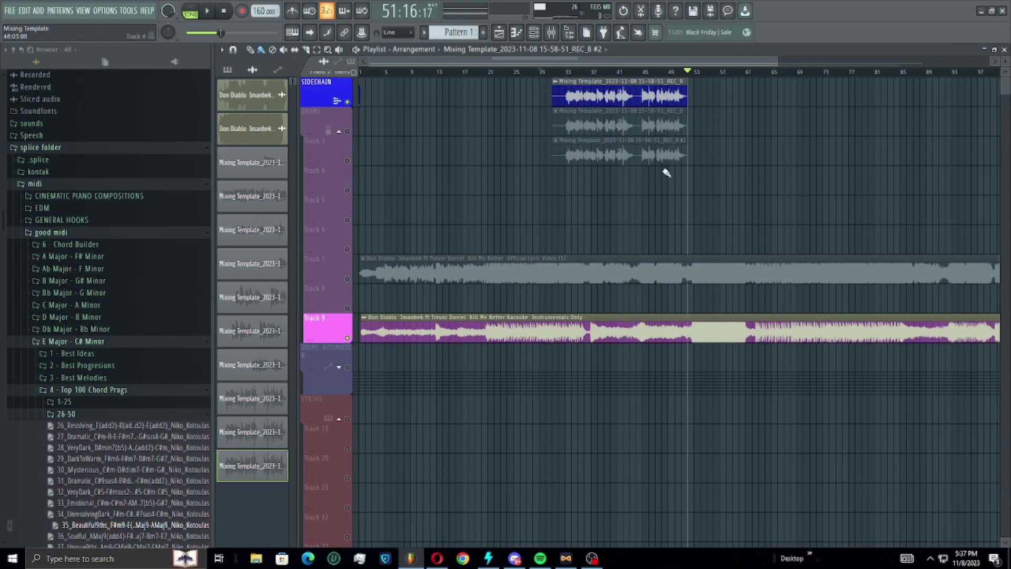
double_click(632, 125)
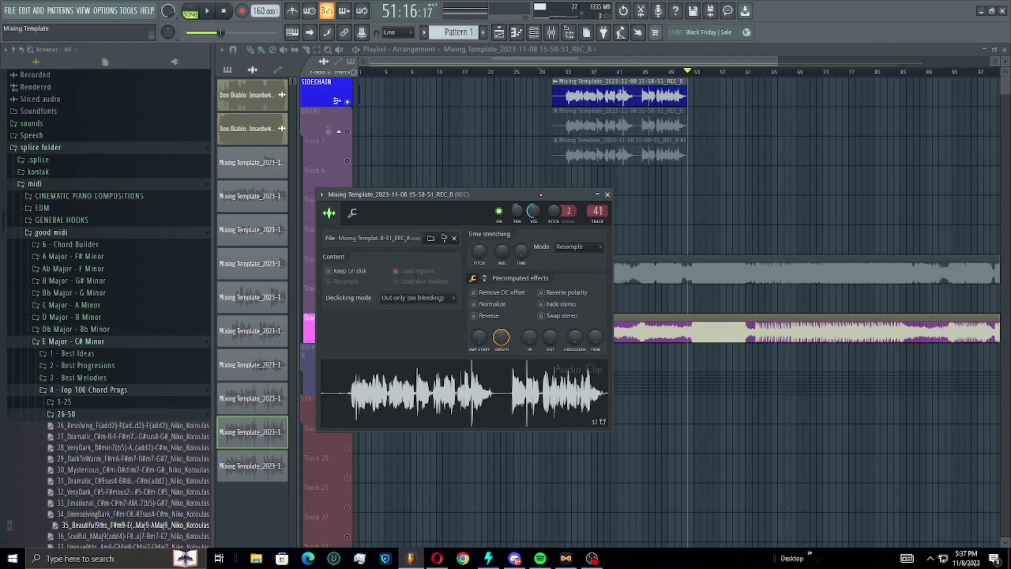
click(607, 194)
click(566, 72)
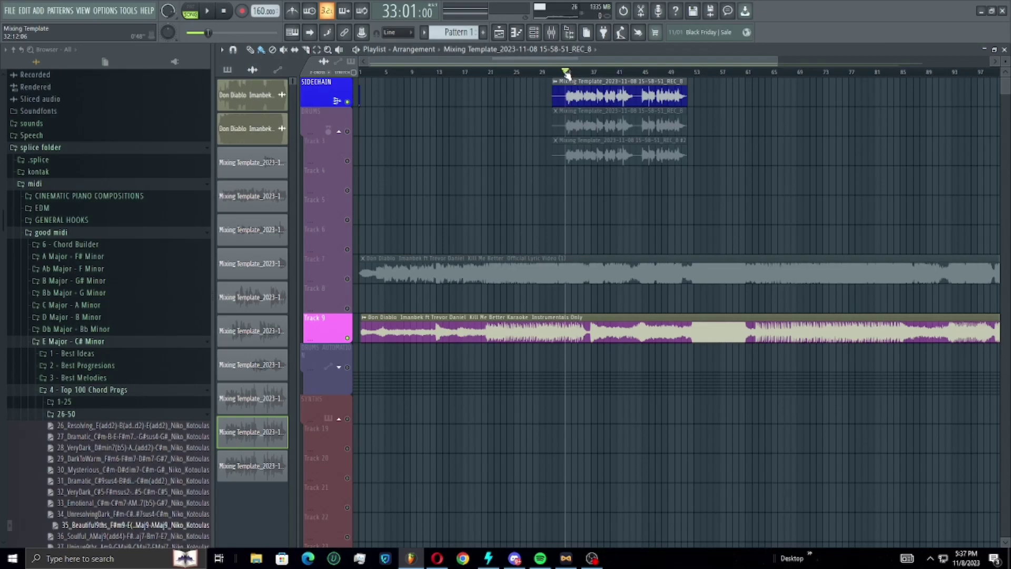